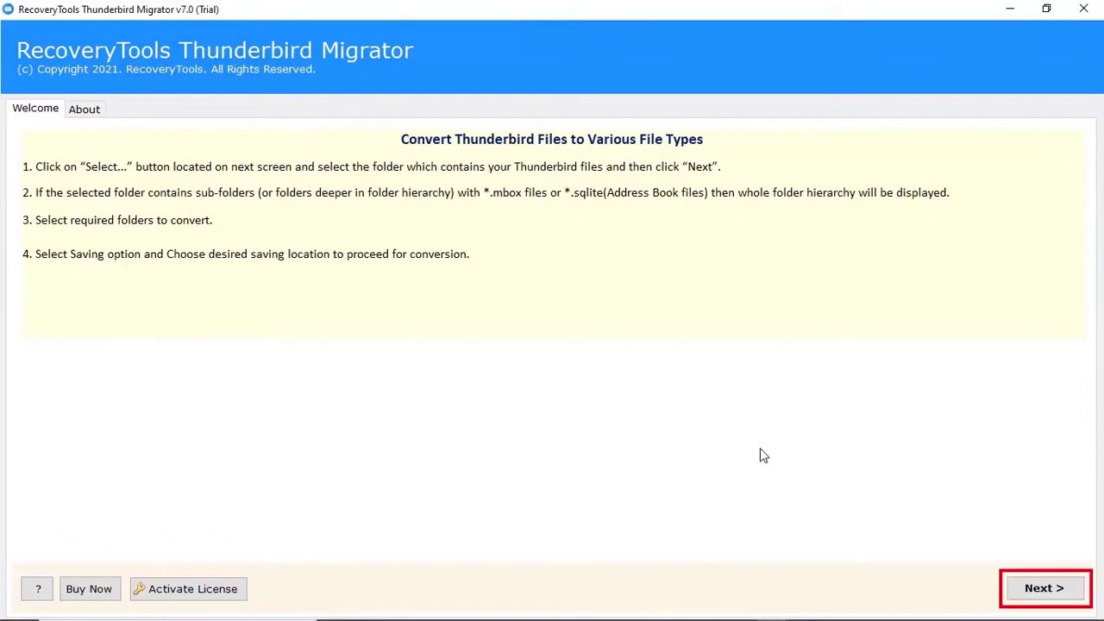
Advance past the Welcome instructions to the Select File(s) step
click(1069, 595)
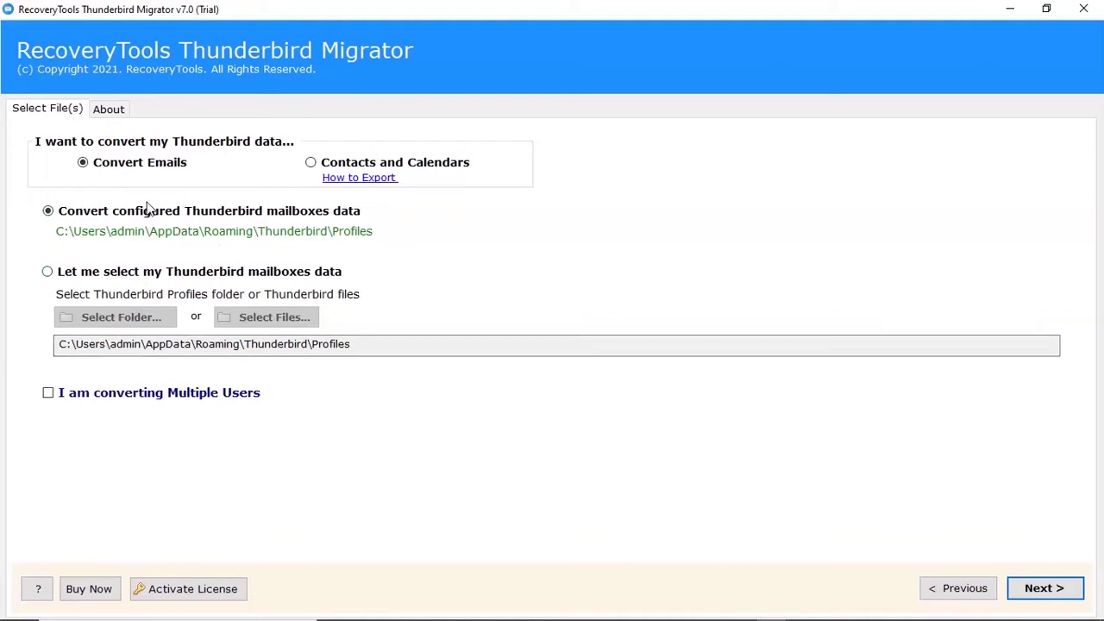
Choose Convert Emails from 'Convert configured Thunderbird mailboxes data' and continue to Select Folders
click(310, 164)
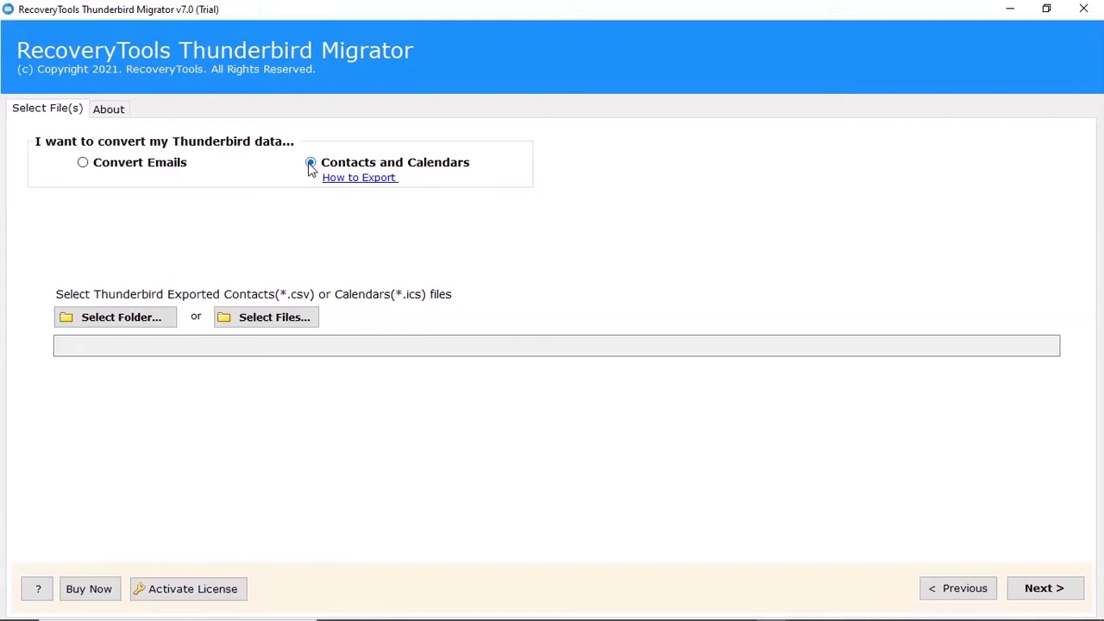
click(82, 163)
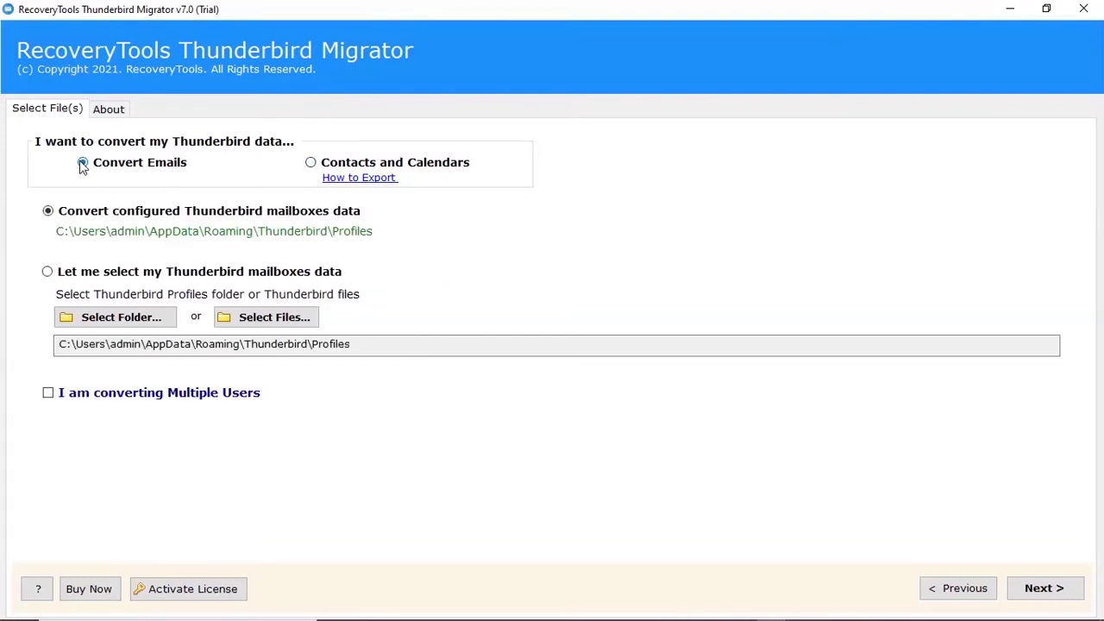
click(47, 212)
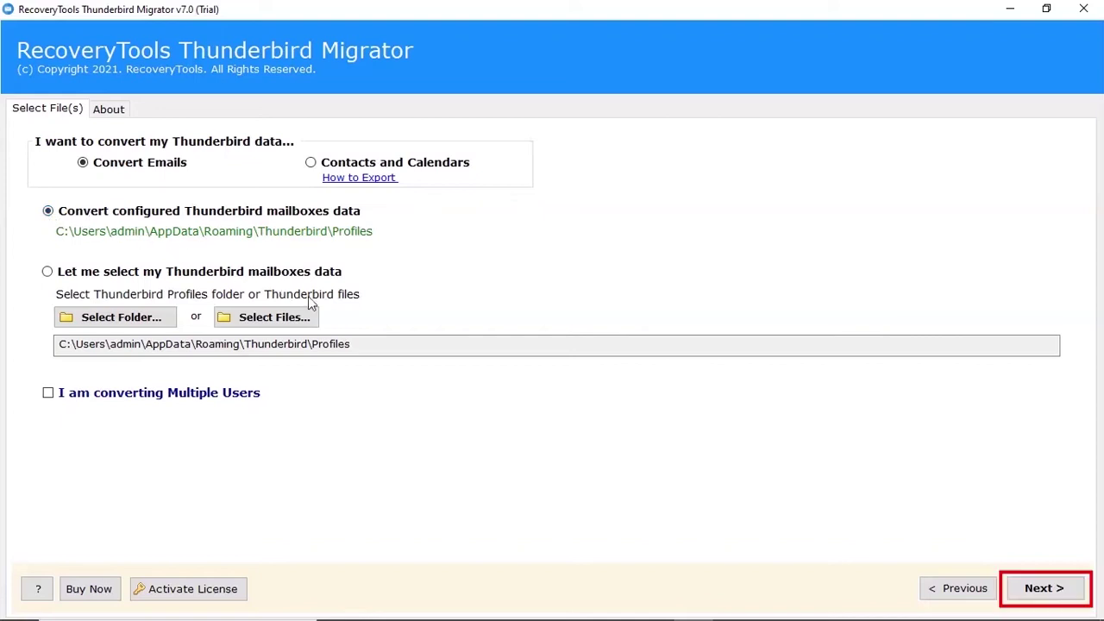
click(1048, 590)
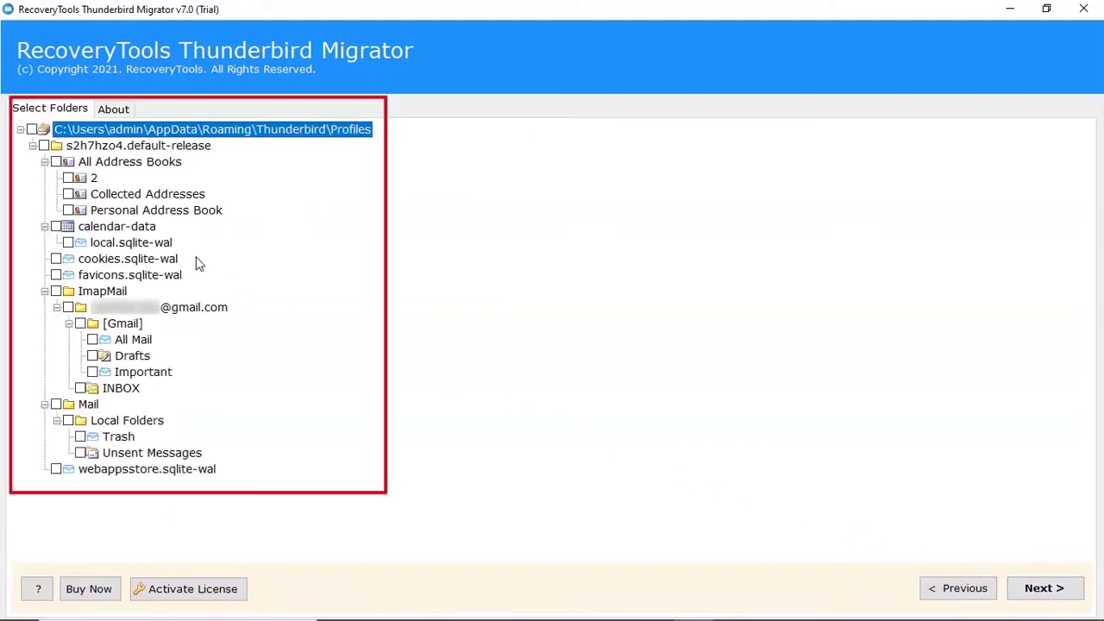
Check the s2h7hzo4.default-release profile with all its folders and advance to Saving Options
click(44, 146)
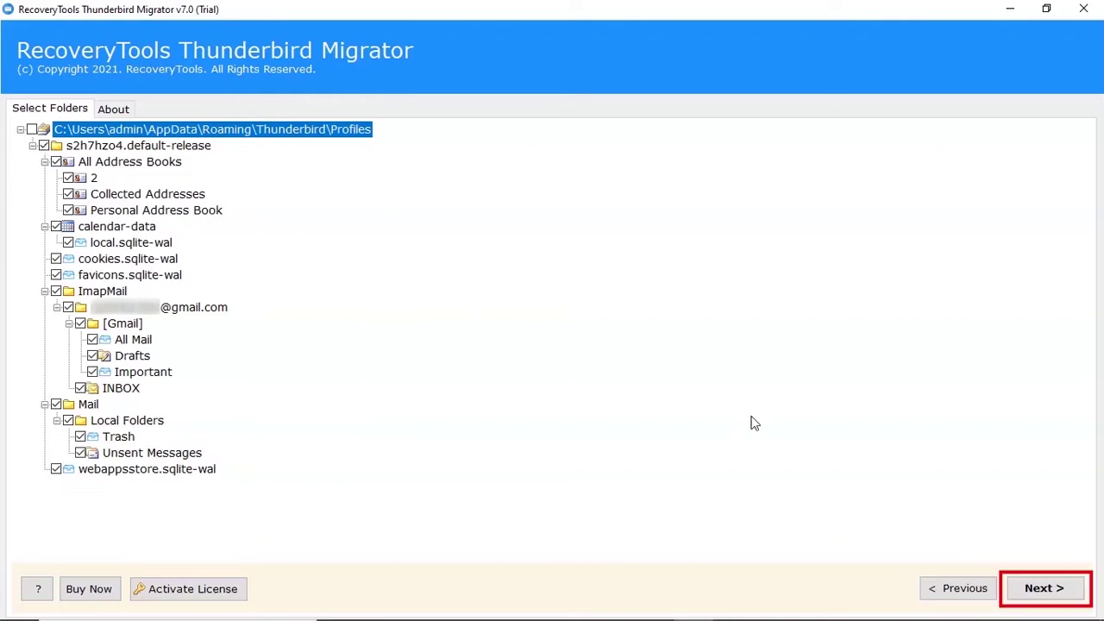
click(1048, 593)
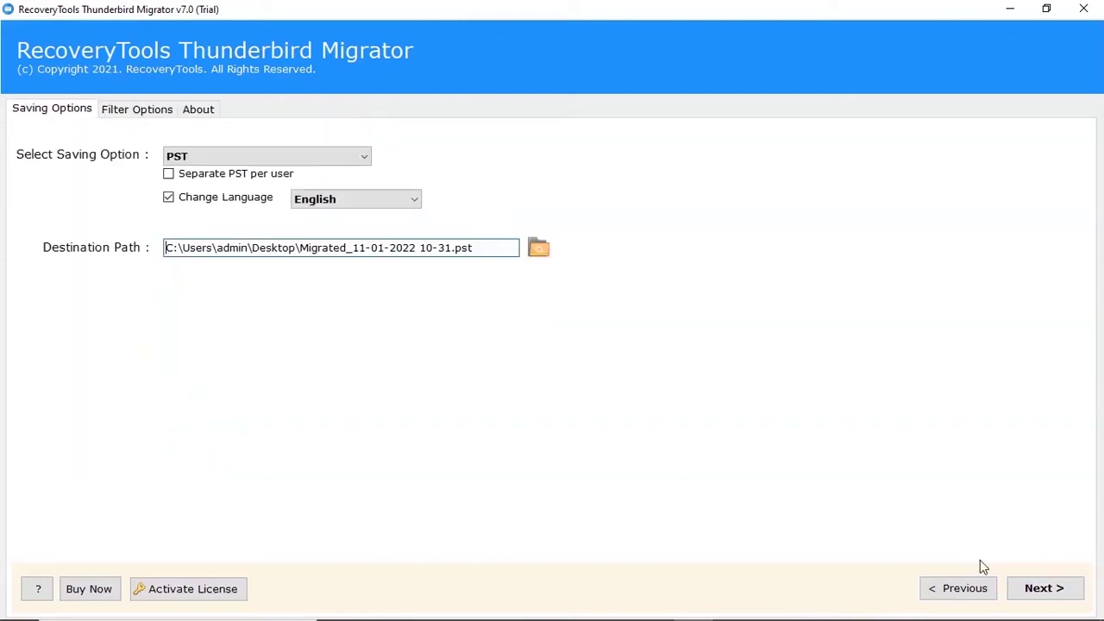
Save as Thunderbird format into Desktop\Backup Thunderbird and start the conversion
click(257, 158)
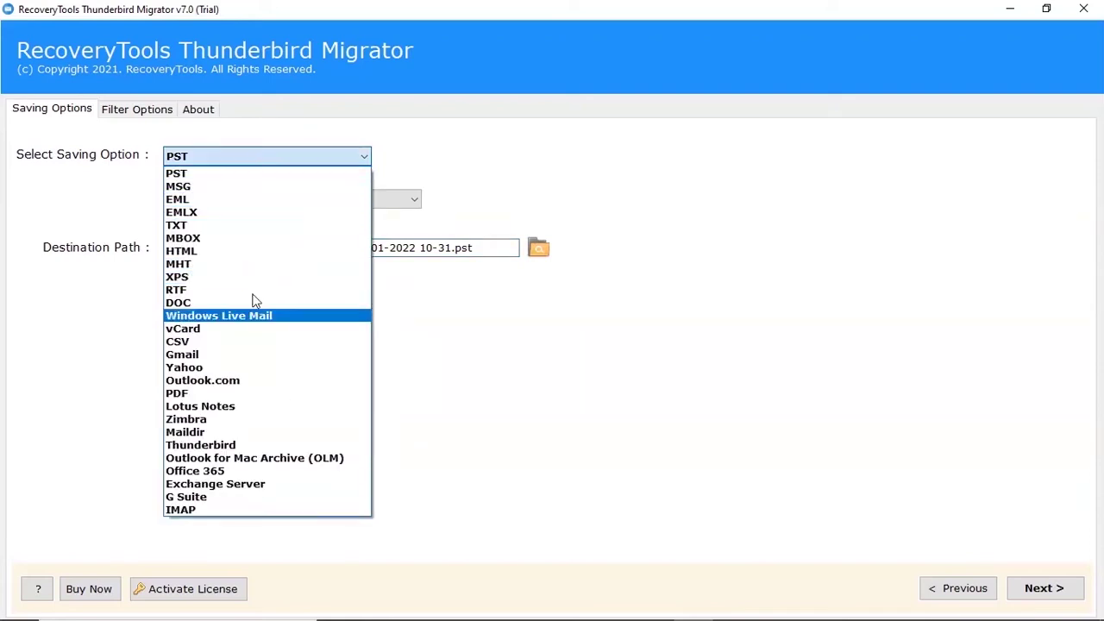
click(254, 447)
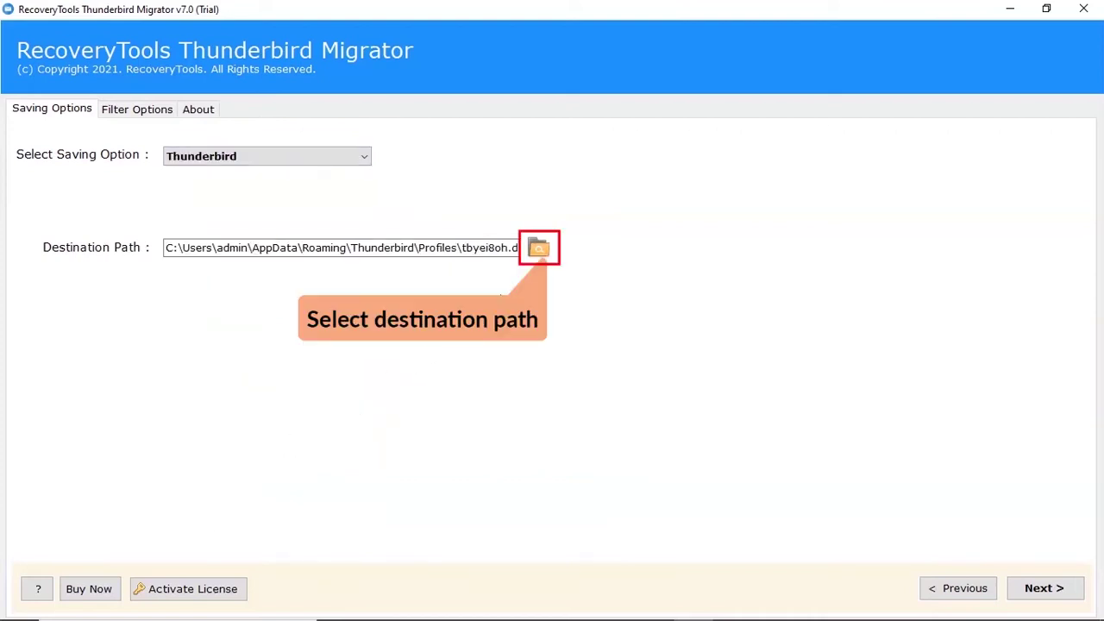
click(540, 249)
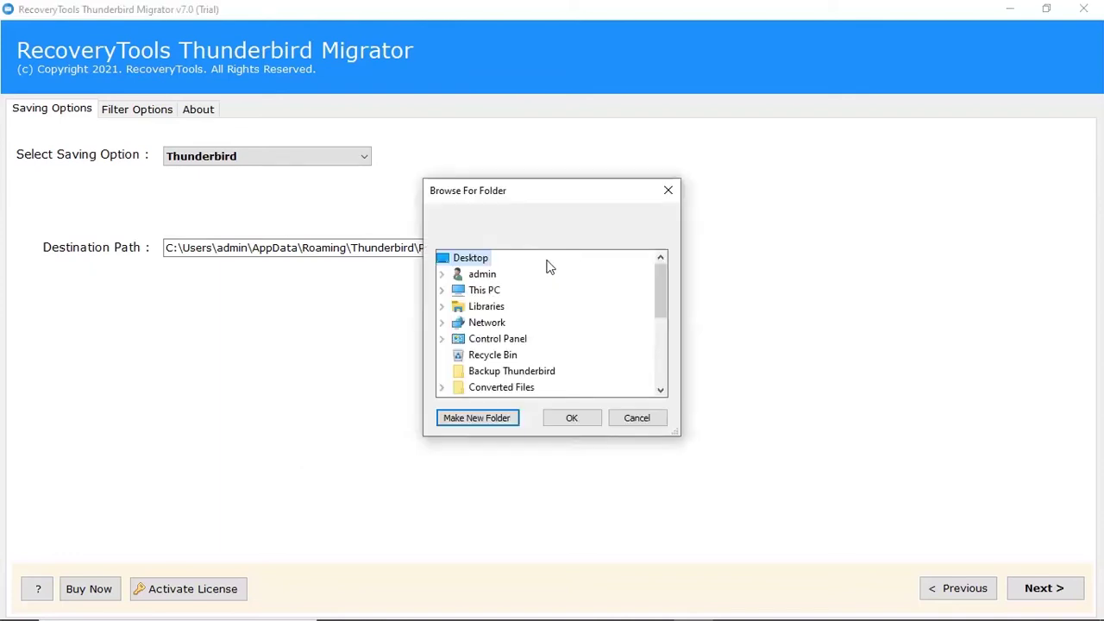
click(533, 374)
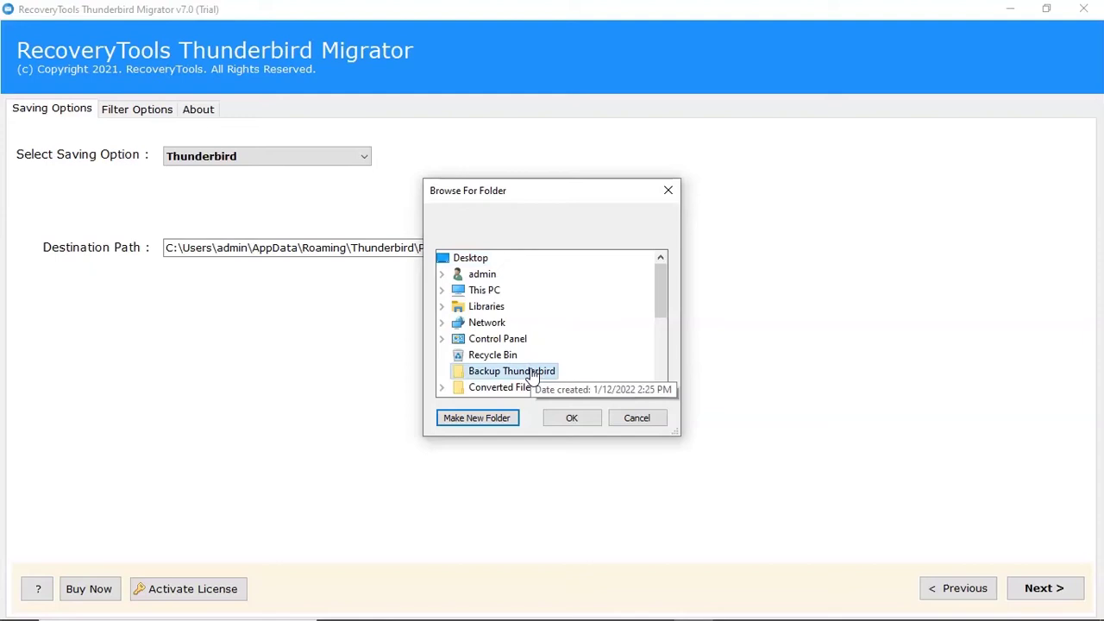
click(570, 417)
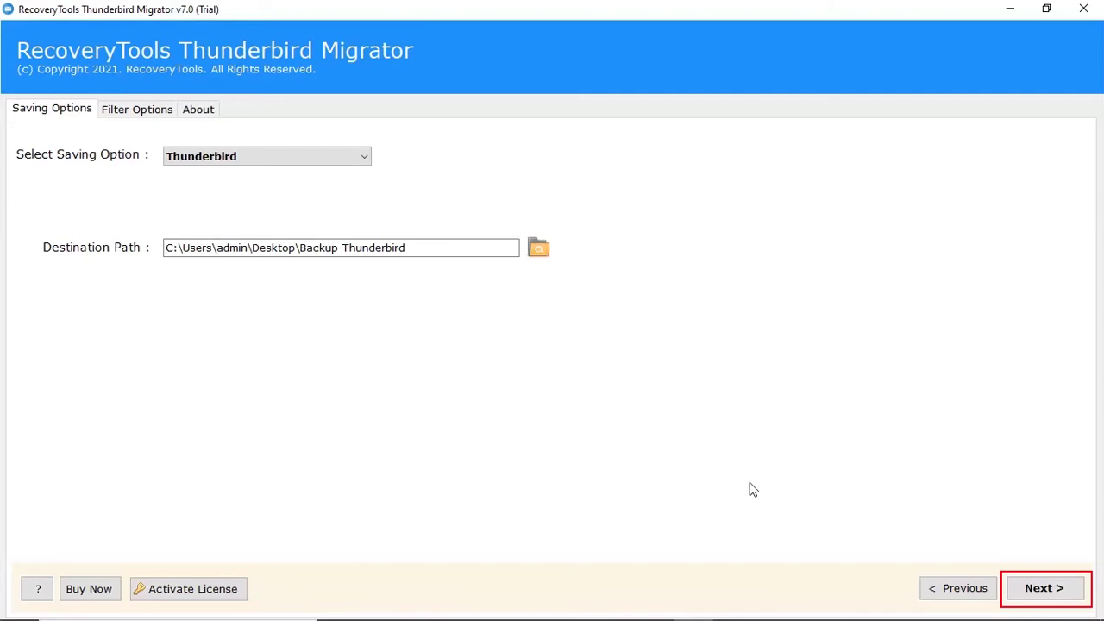
click(1052, 590)
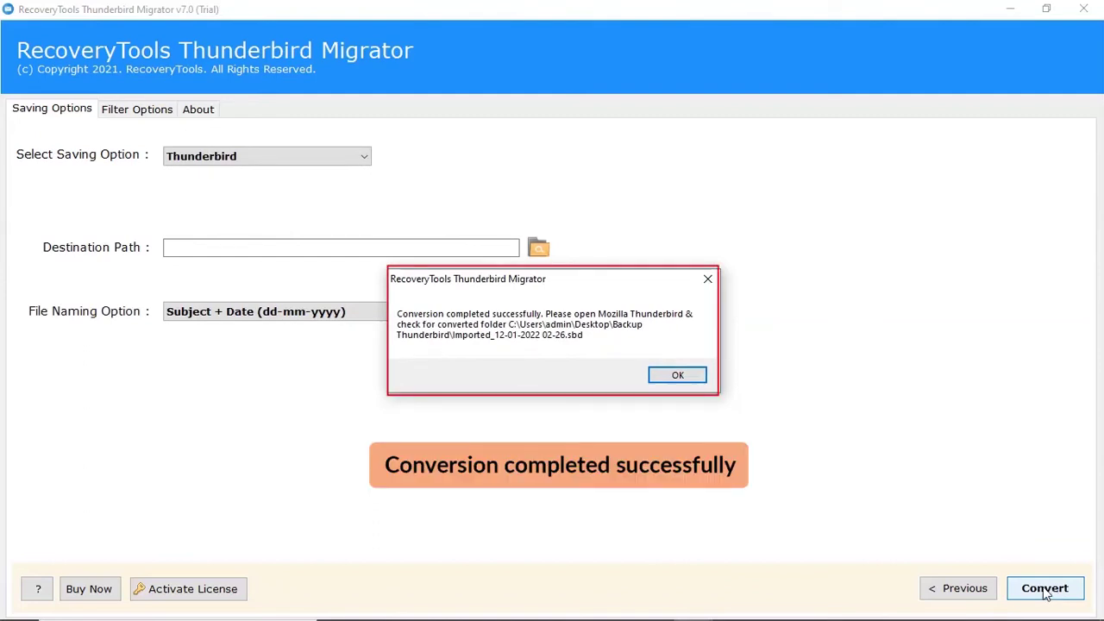
Dismiss the conversion-completed message and the trial-limit notice
click(665, 382)
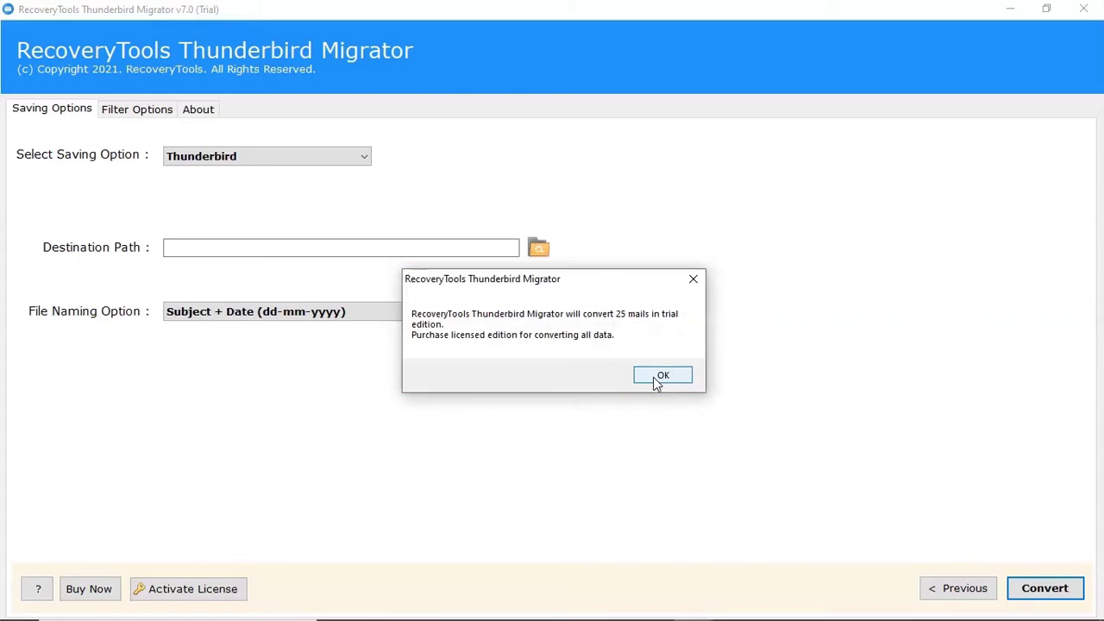
click(658, 377)
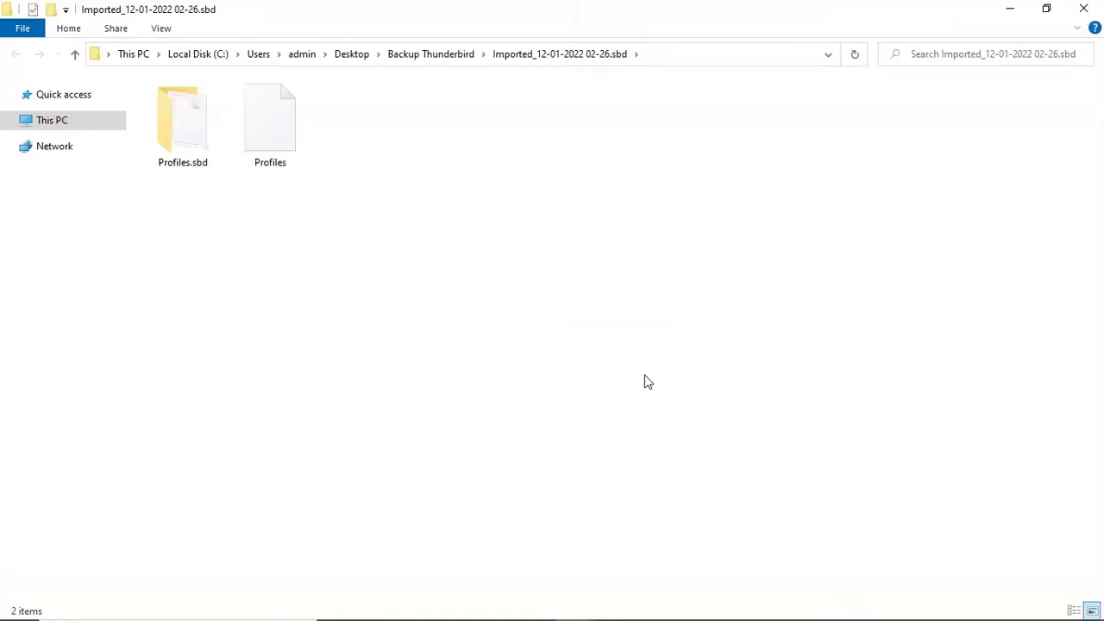
double_click(197, 135)
double_click(203, 145)
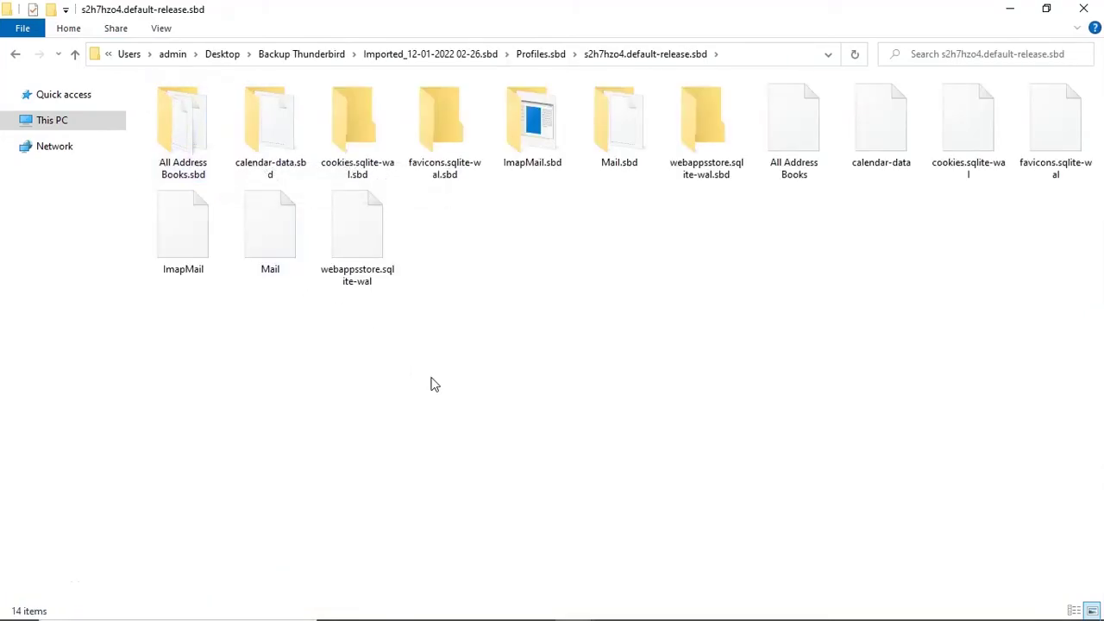
click(75, 56)
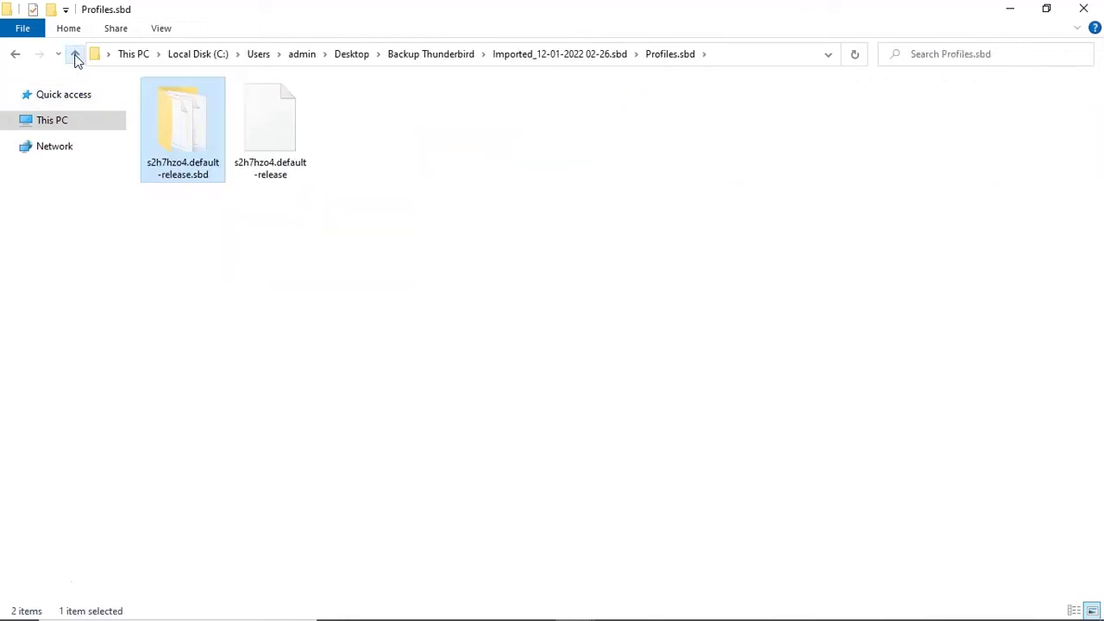
click(75, 55)
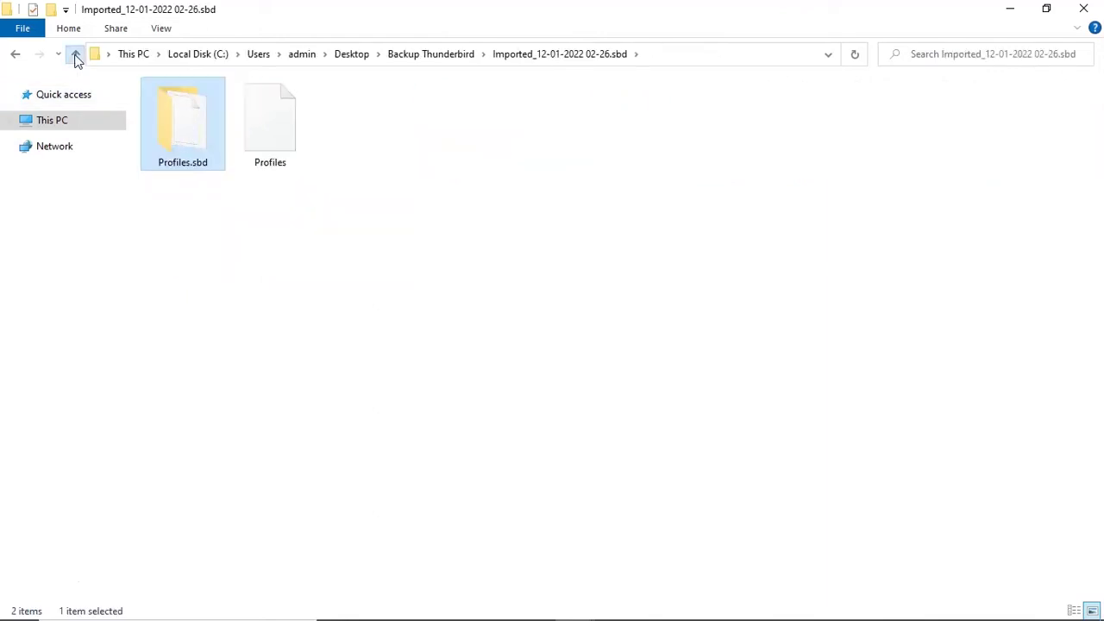
click(75, 55)
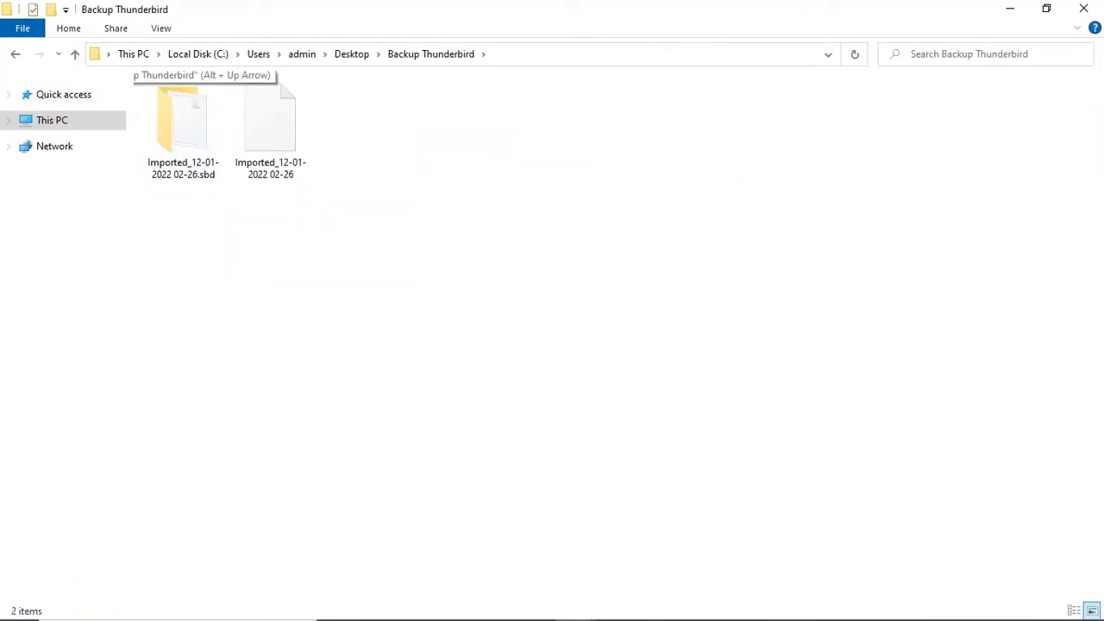
click(75, 55)
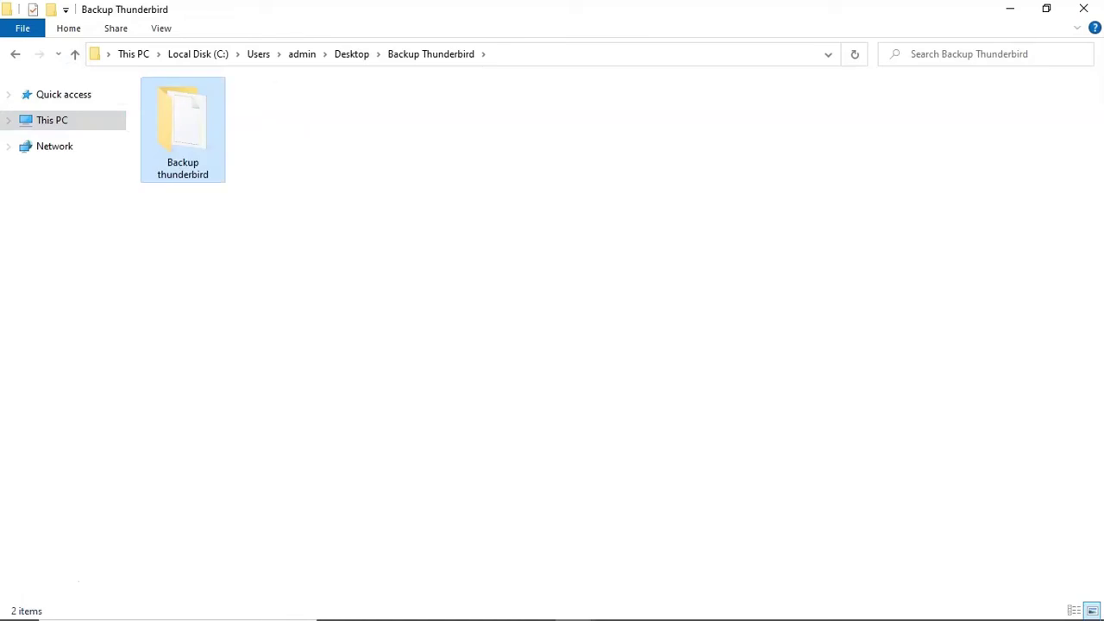
Send the Backup thunderbird folder to the BACKUP (D:) drive
right_click(195, 123)
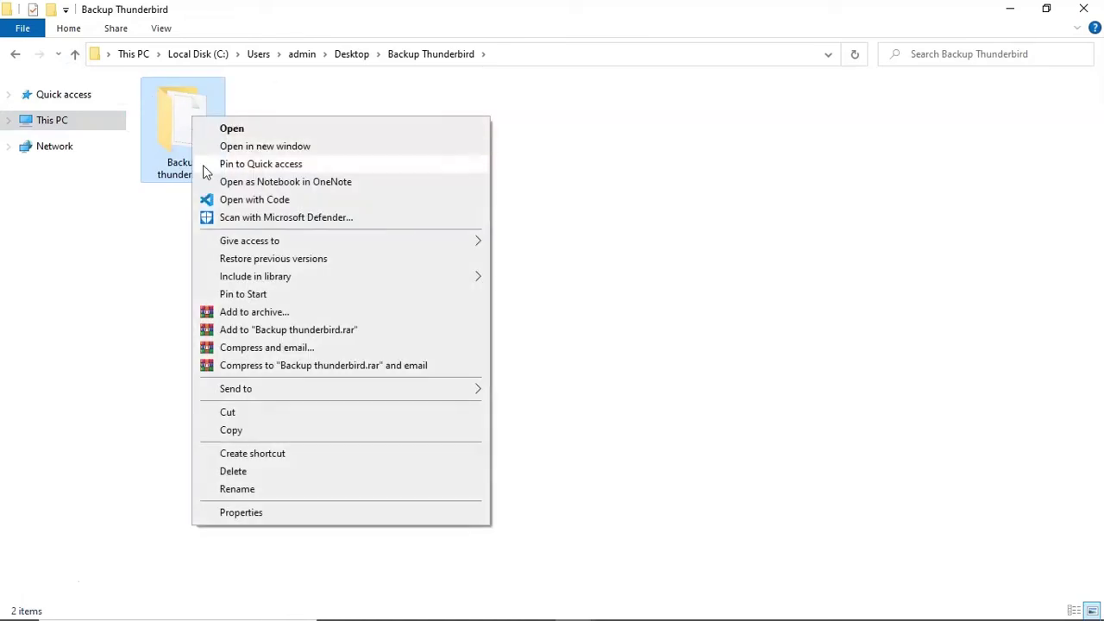
mouse_move(289, 392)
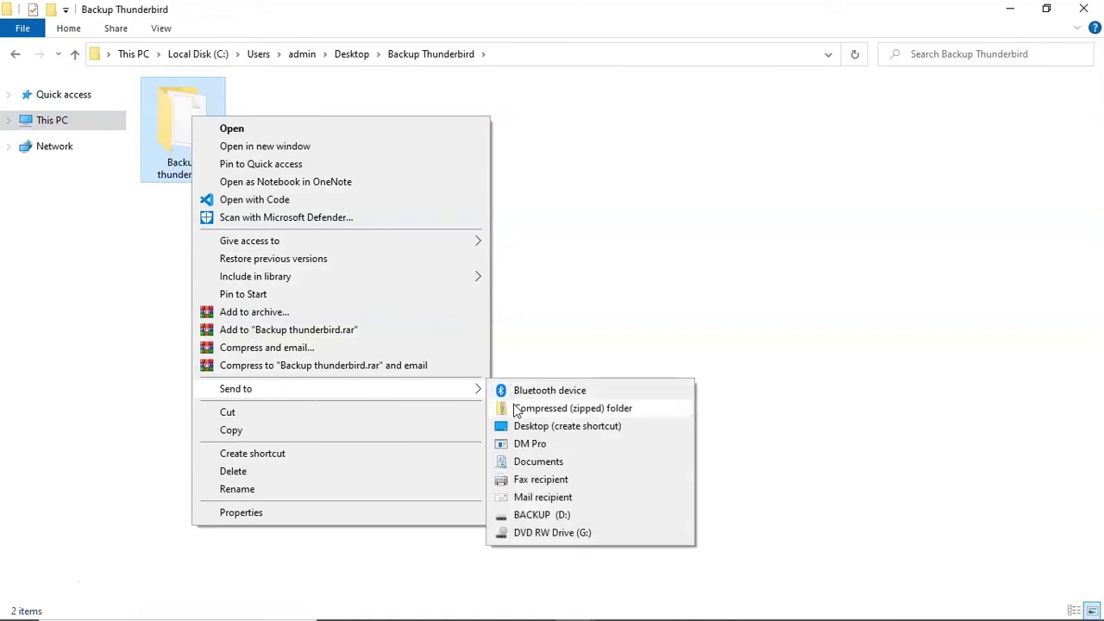
click(529, 517)
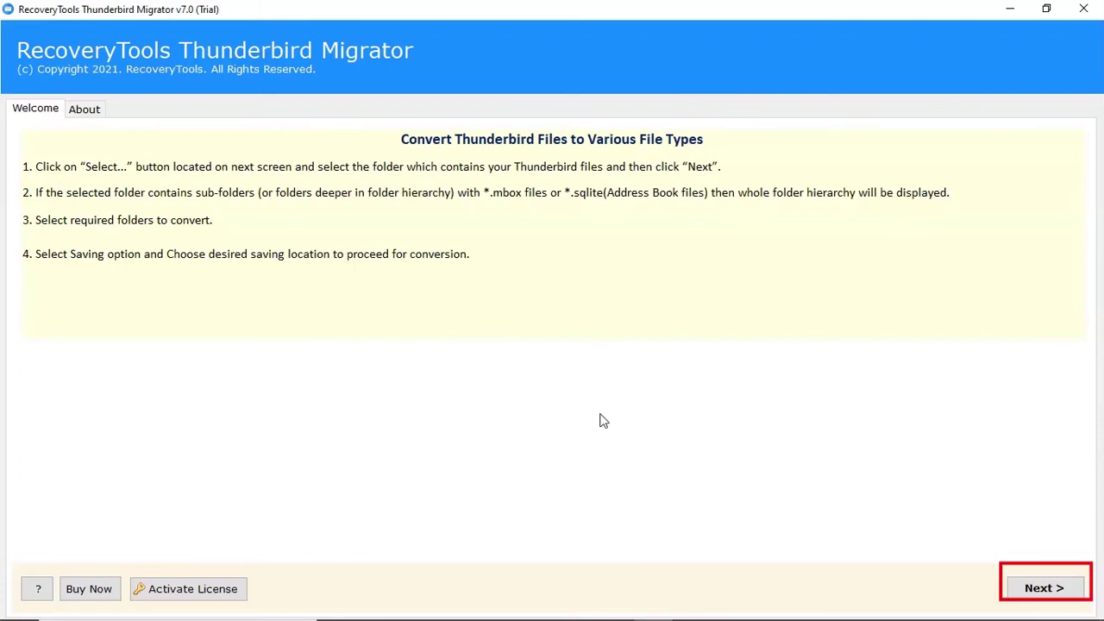
click(1059, 590)
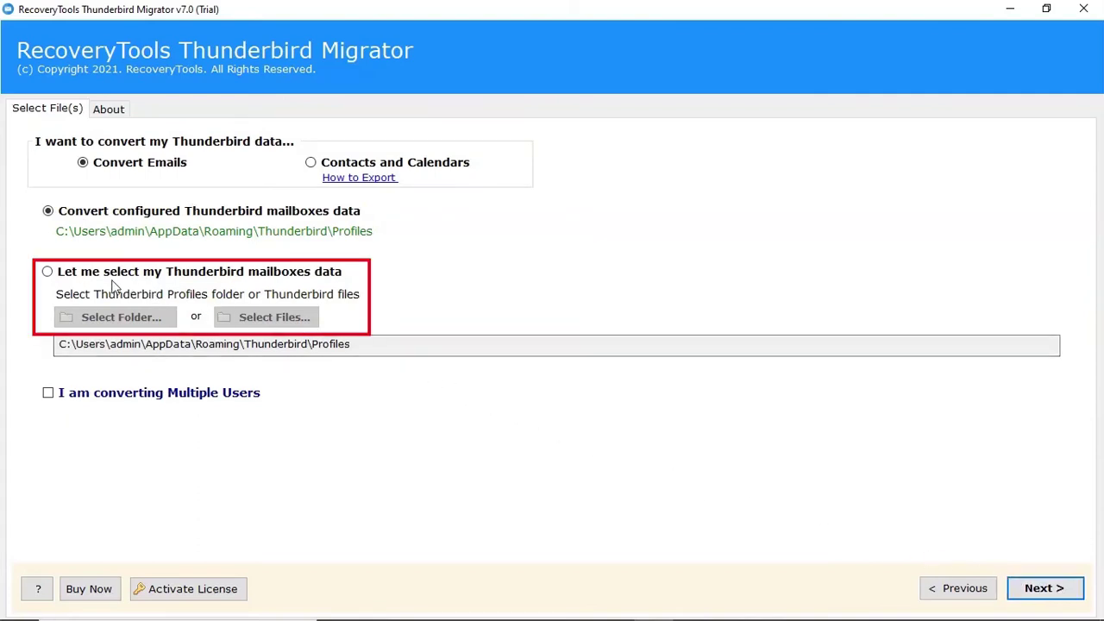
click(48, 272)
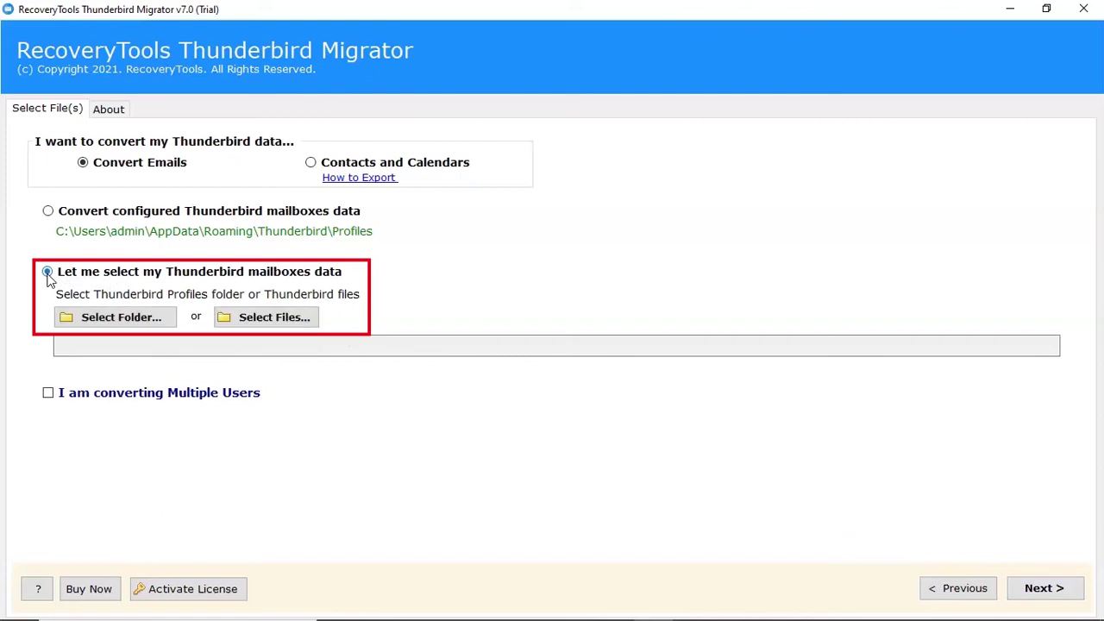
click(105, 319)
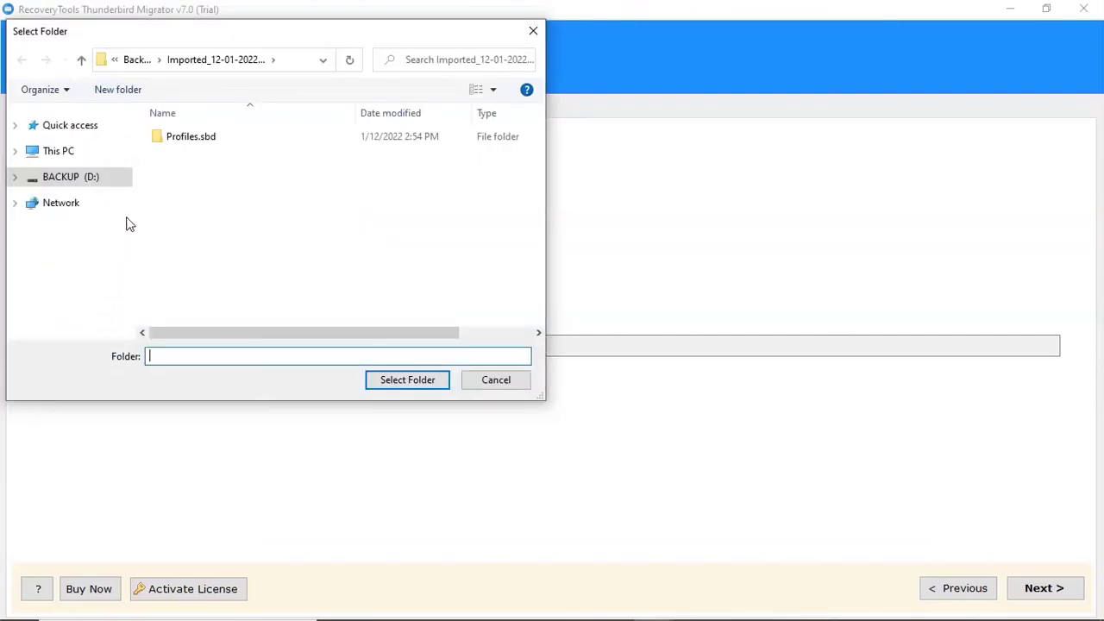
click(187, 61)
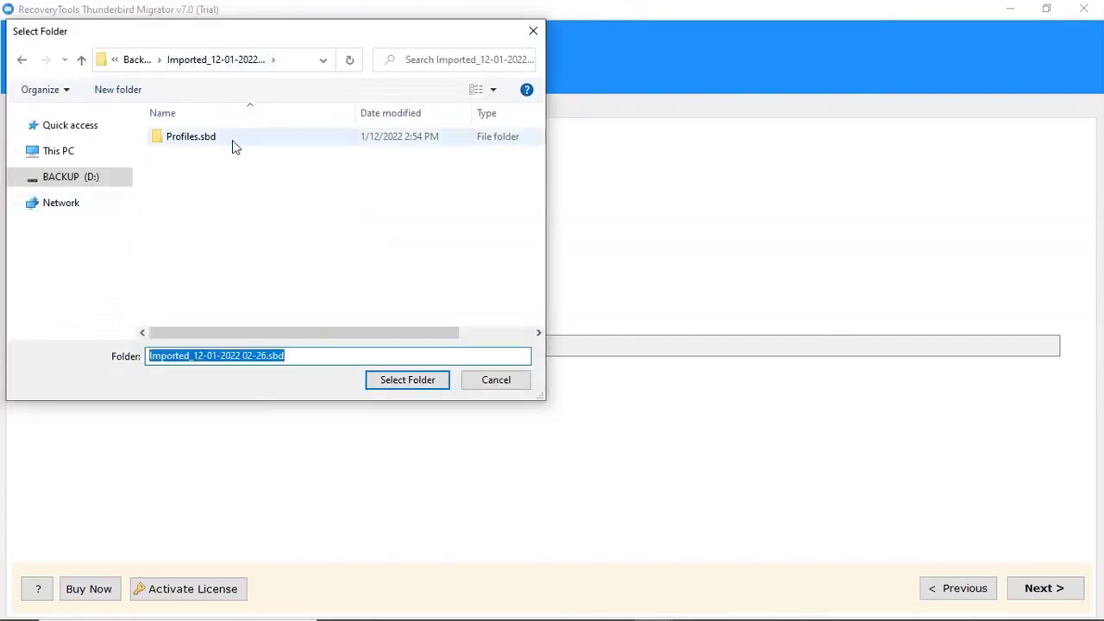
click(395, 384)
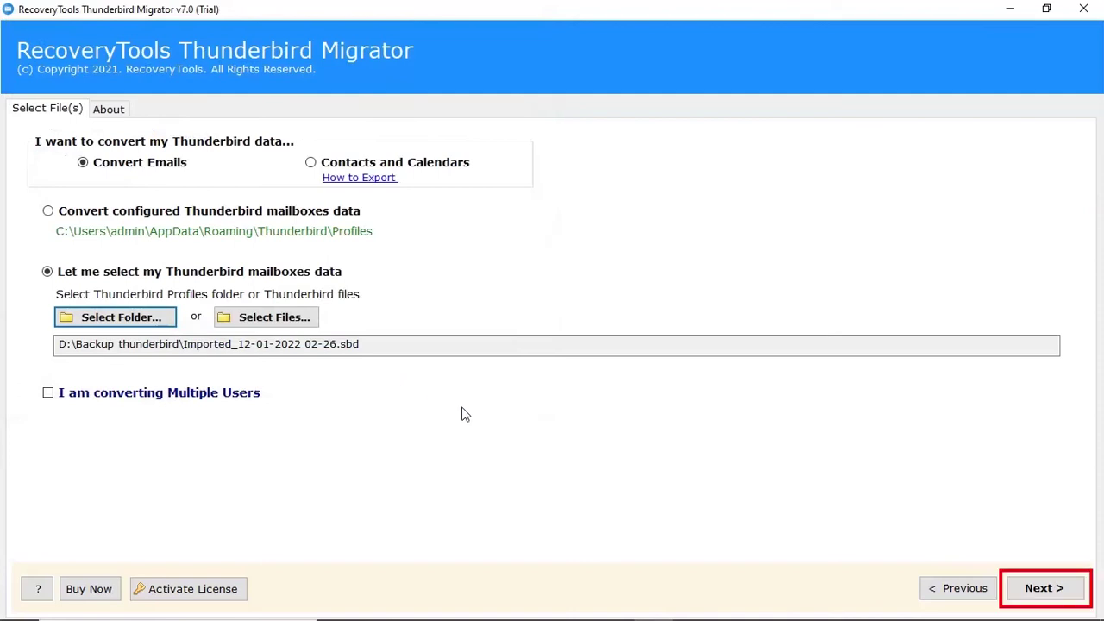
click(1044, 589)
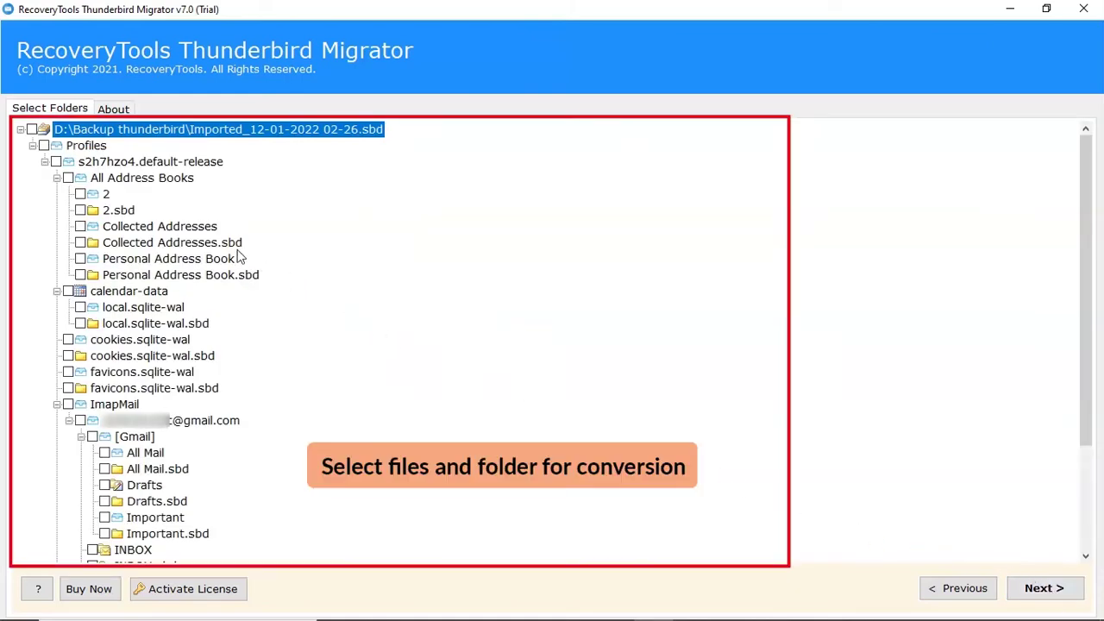
Check the root of the backup folder tree and advance to Saving Options
click(31, 129)
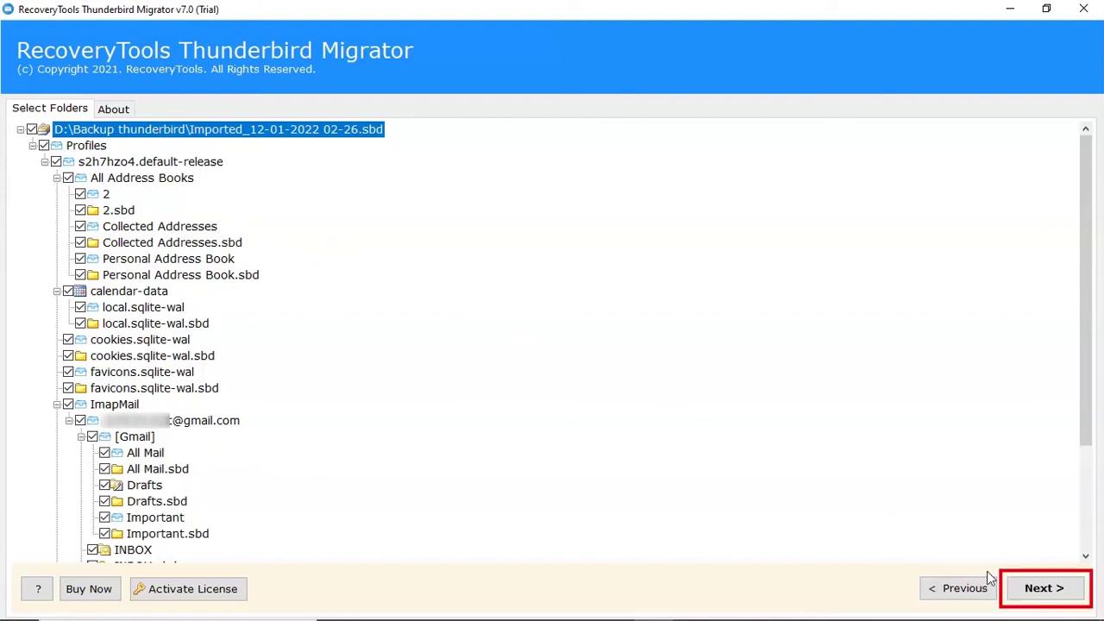
click(1031, 594)
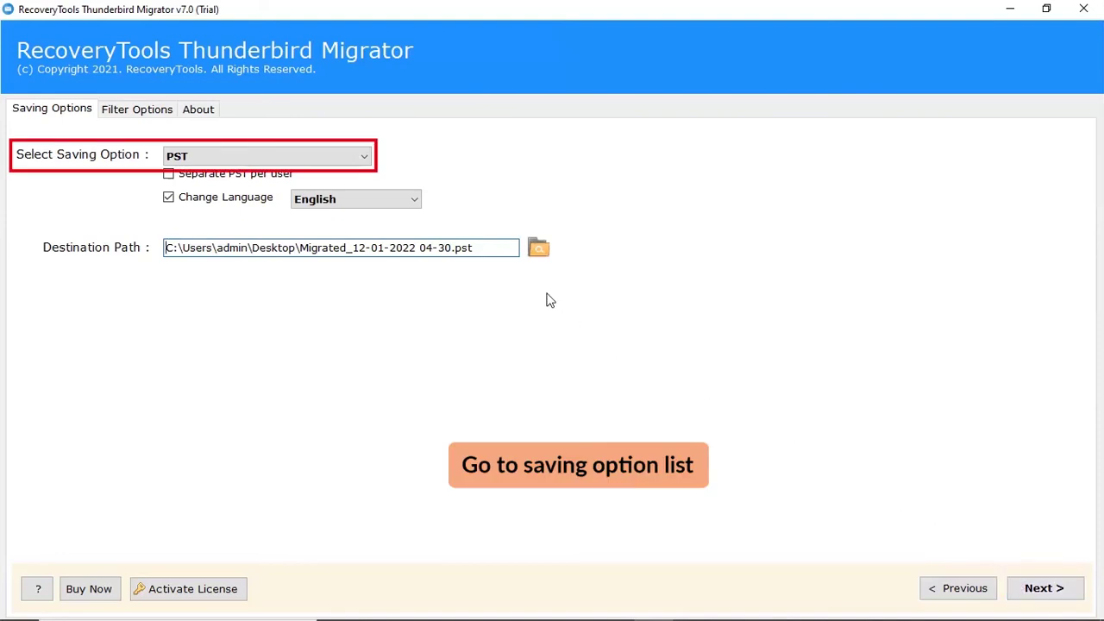
Choose Thunderbird as the saving format and start converting into the Thunderbird profile
click(334, 160)
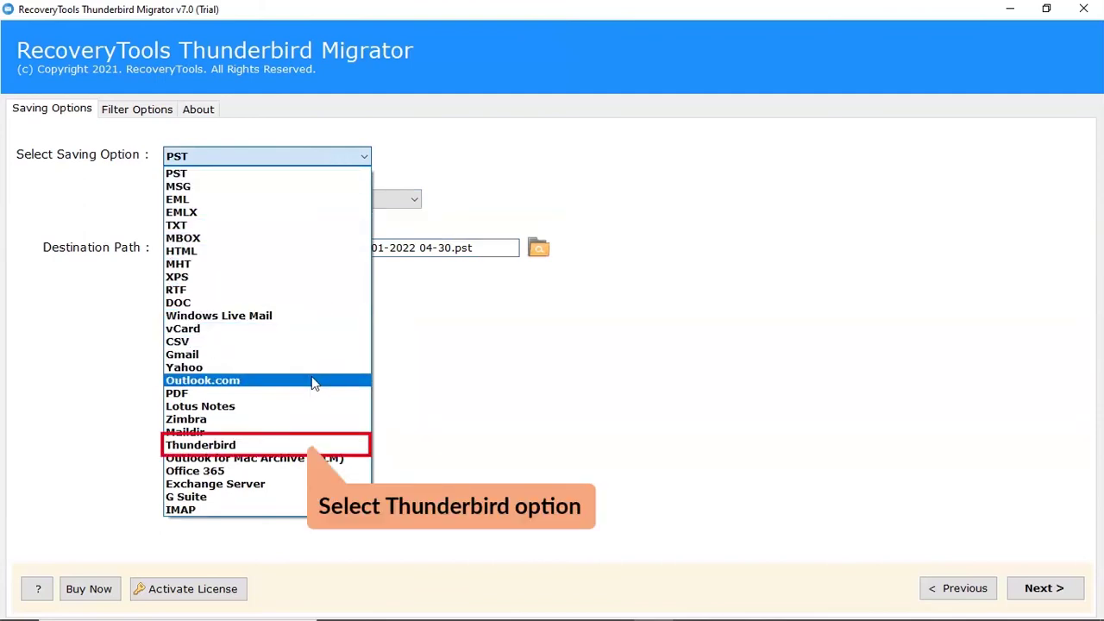
click(295, 445)
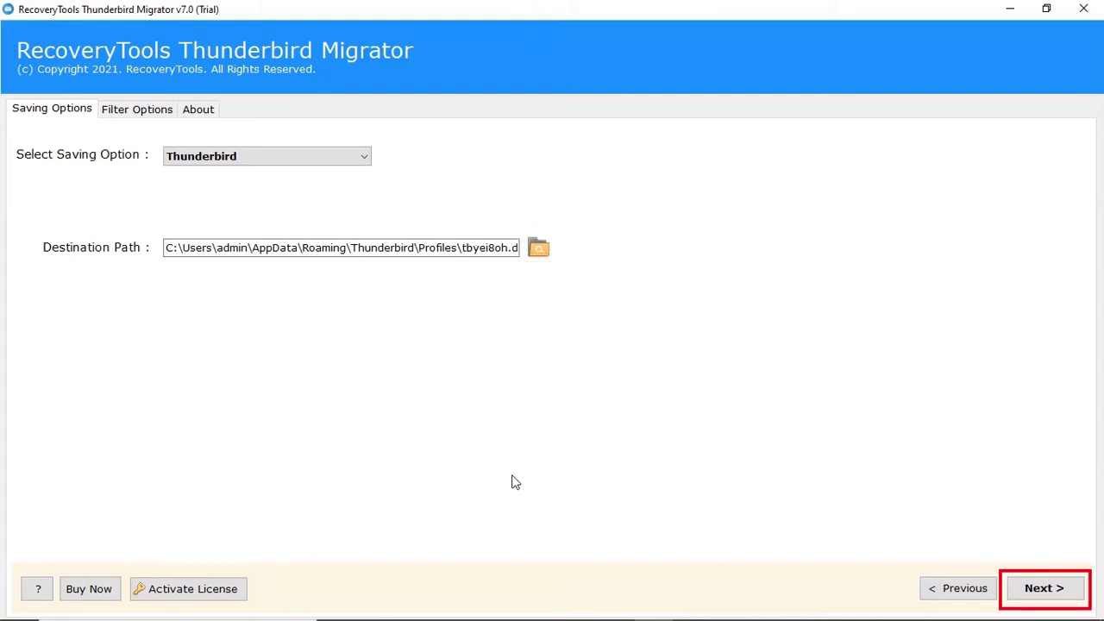
click(1049, 593)
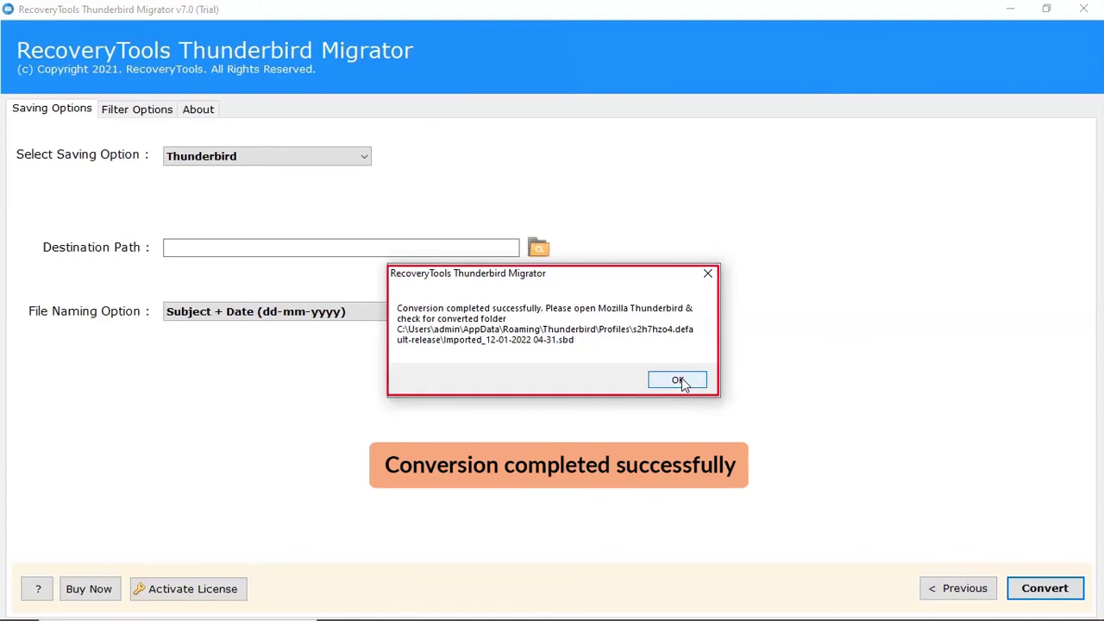
Acknowledge the conversion-completed message and the trial edition notice
click(681, 382)
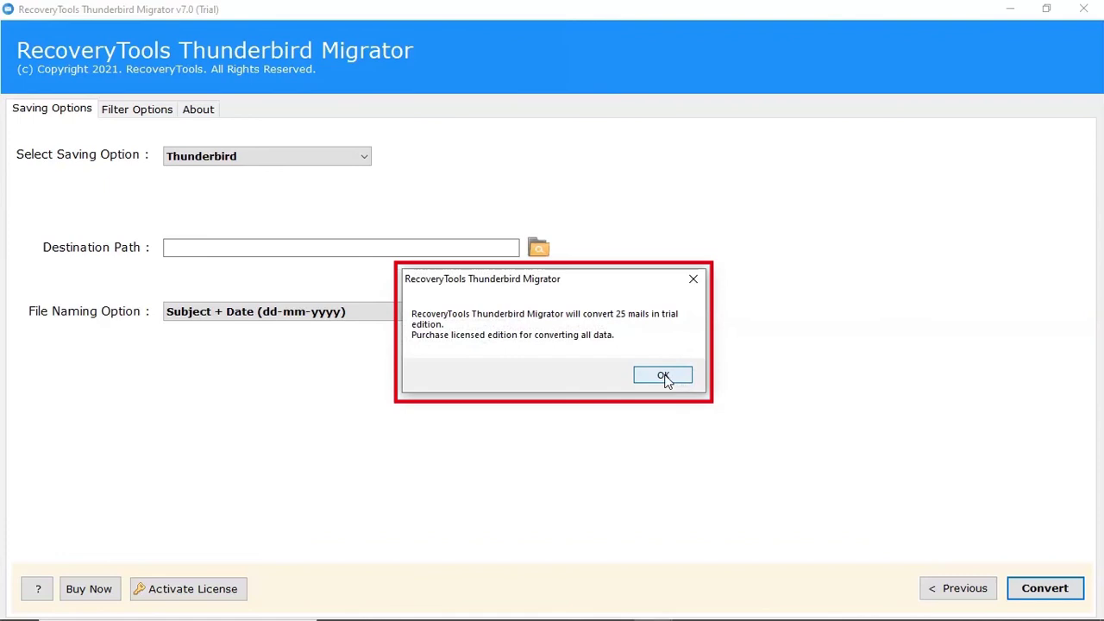
click(663, 377)
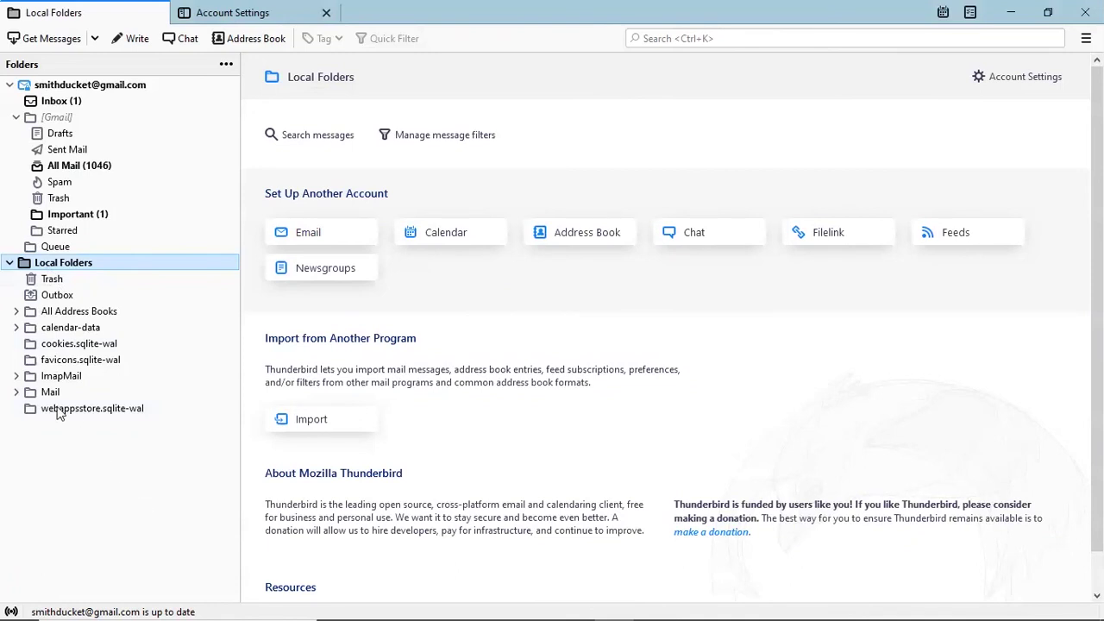
Drill into Local Folders' ImapMail, the Gmail account and [Gmail], then view All Mail
click(16, 376)
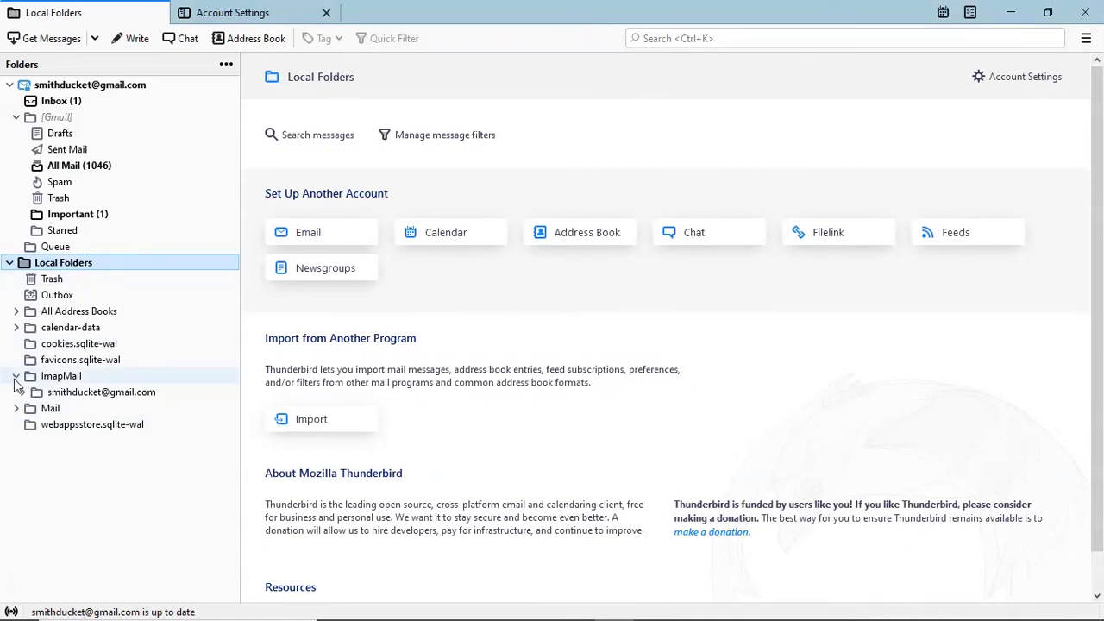
click(22, 392)
click(29, 409)
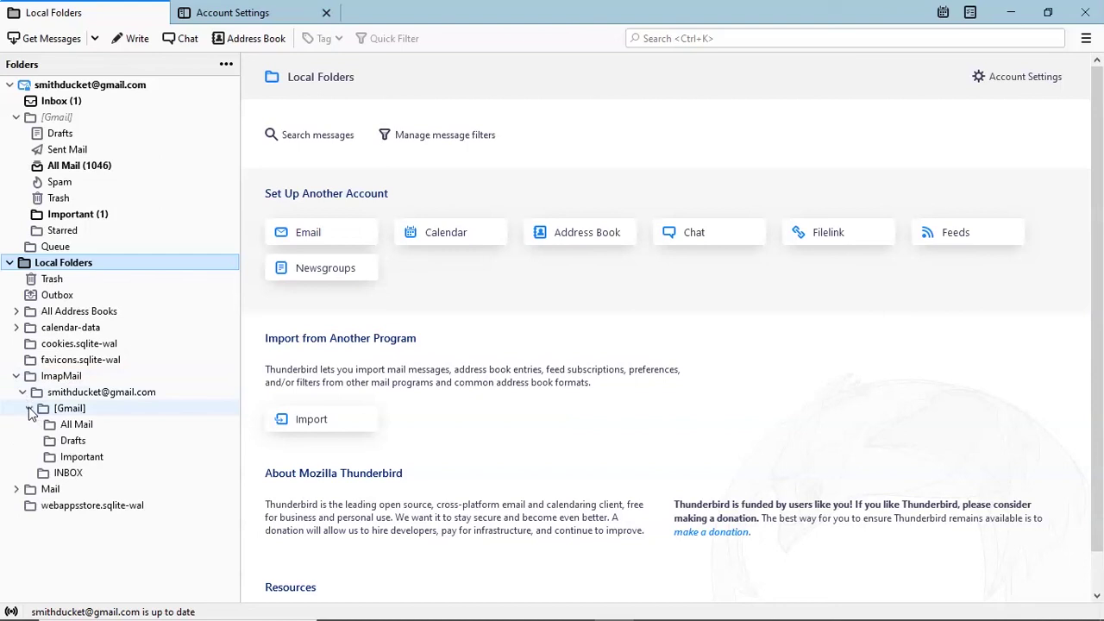
click(77, 428)
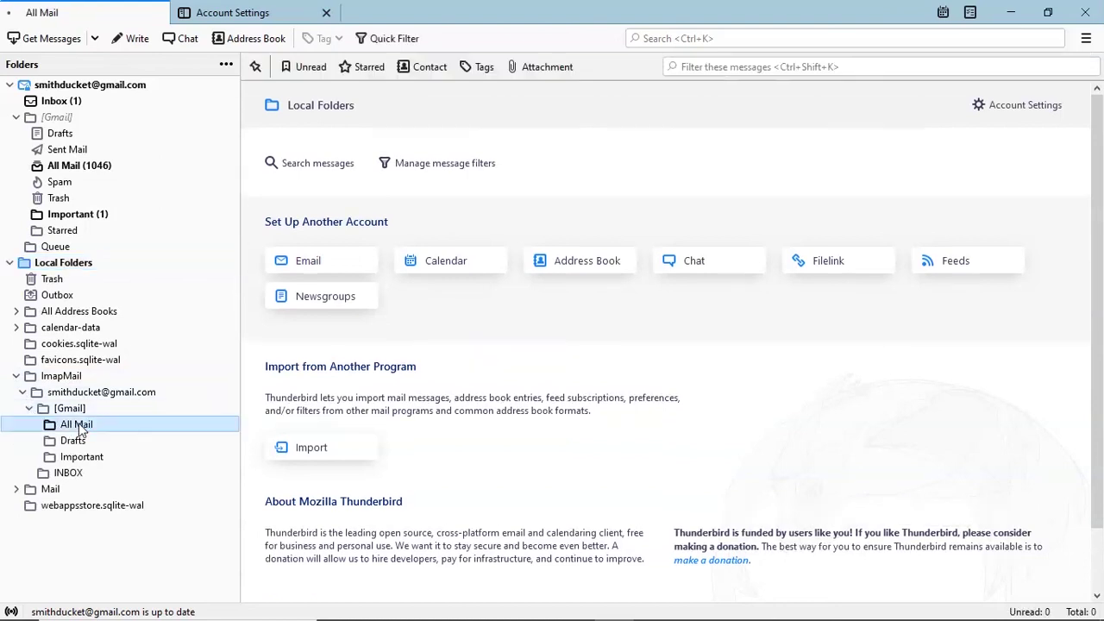